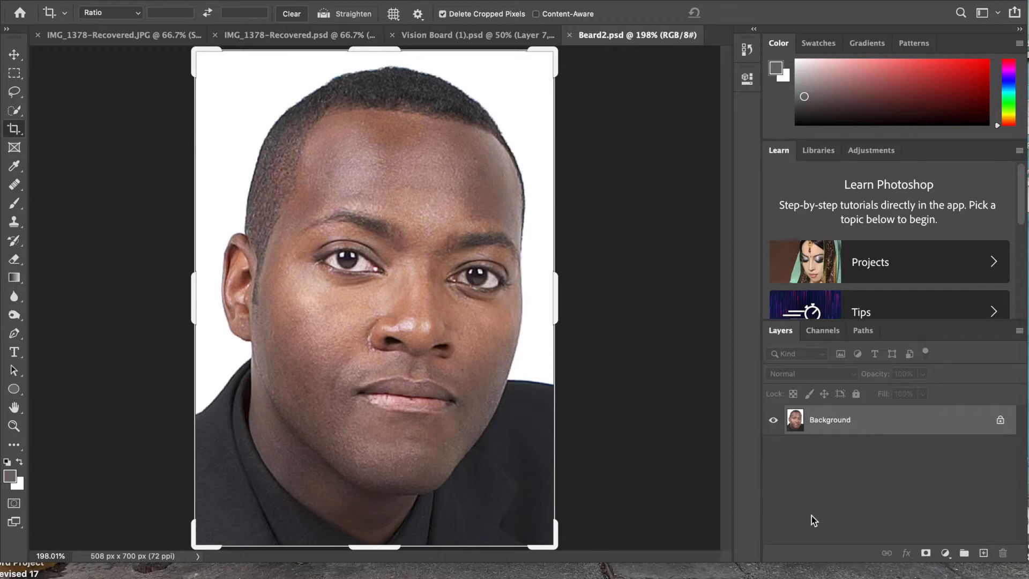
Add a new empty layer above the Background and name it "Facial Hair".
left_click(983, 554)
double_click(830, 429)
type("Facial Hair")
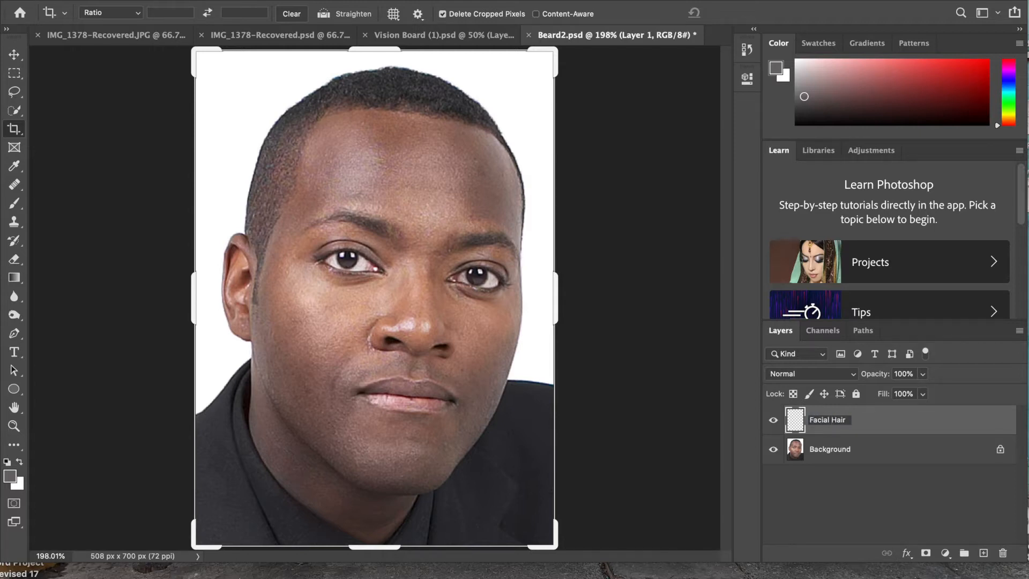
key("Return")
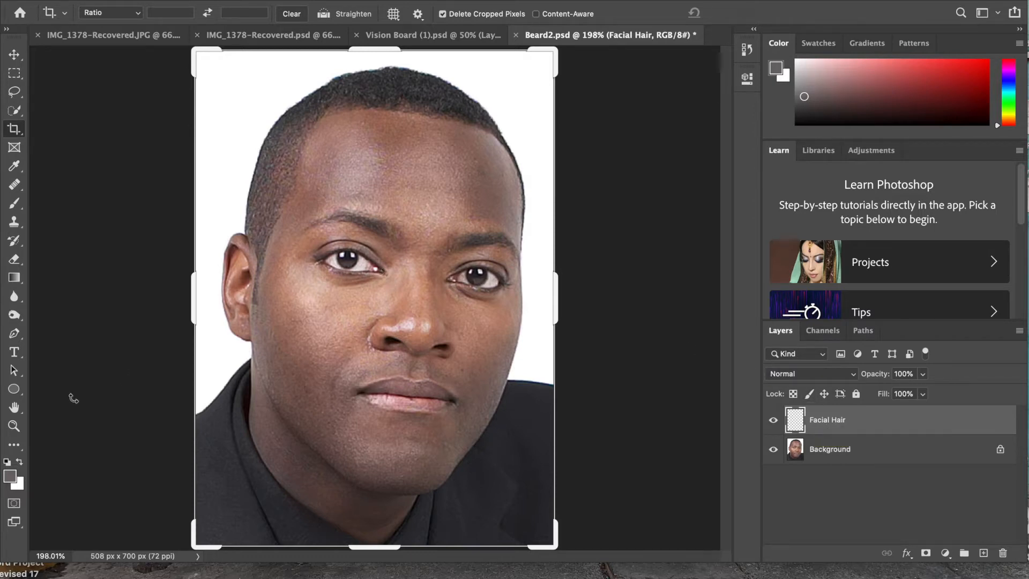
Set the foreground colour to the mid grey 6e6b6b.
left_click(11, 479)
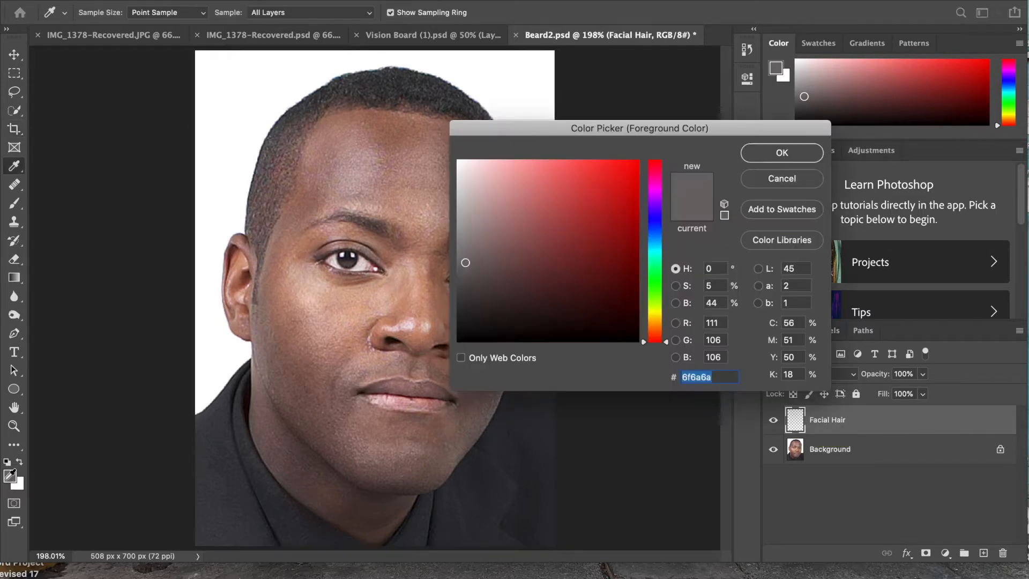
left_click(462, 257)
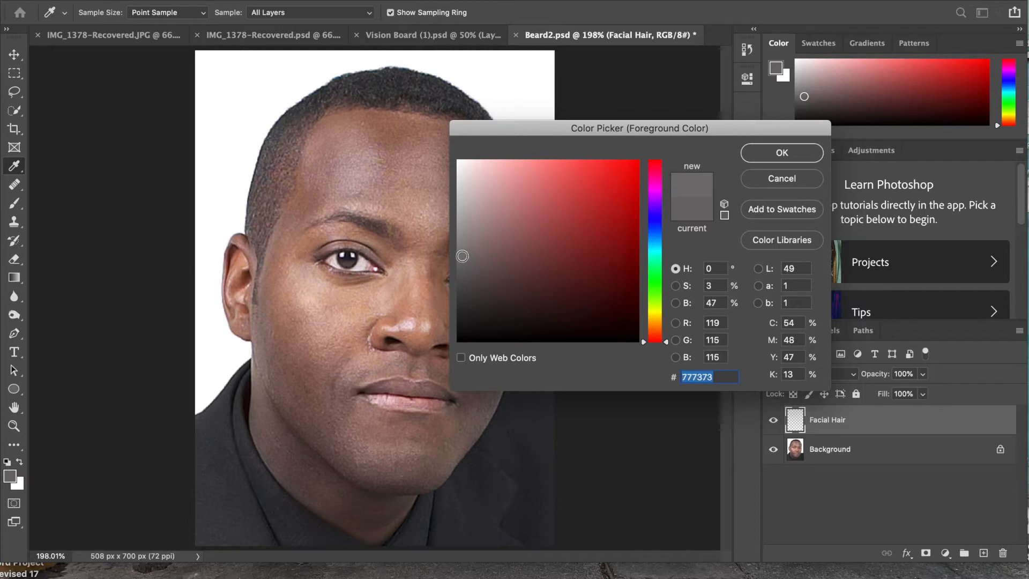
left_click(462, 264)
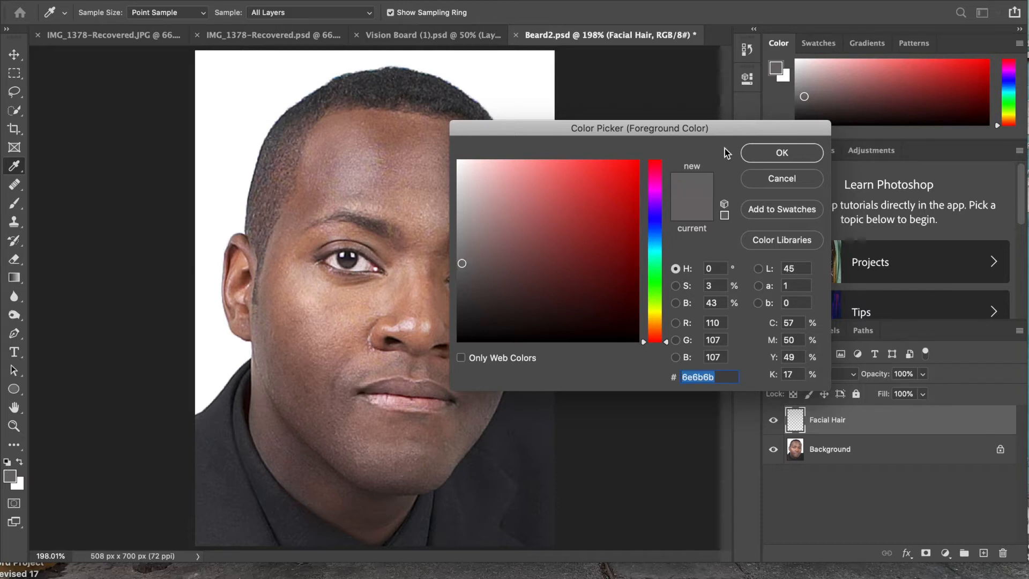
left_click(766, 154)
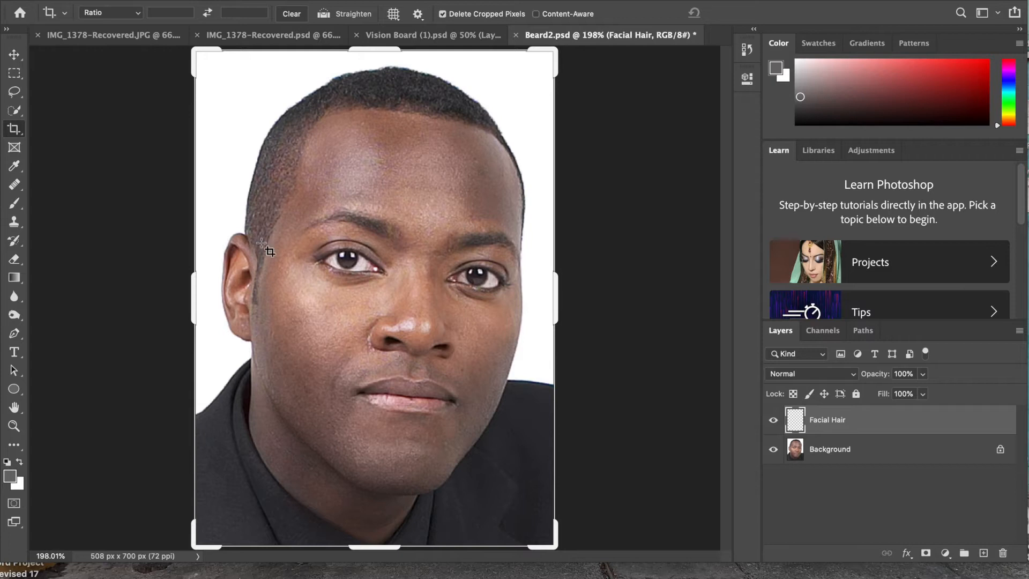
Paint a full beard, moustache and sideburns over the lower face with a soft brush at 1% hardness, reducing it to 40 px for the sideburn.
left_click(14, 203)
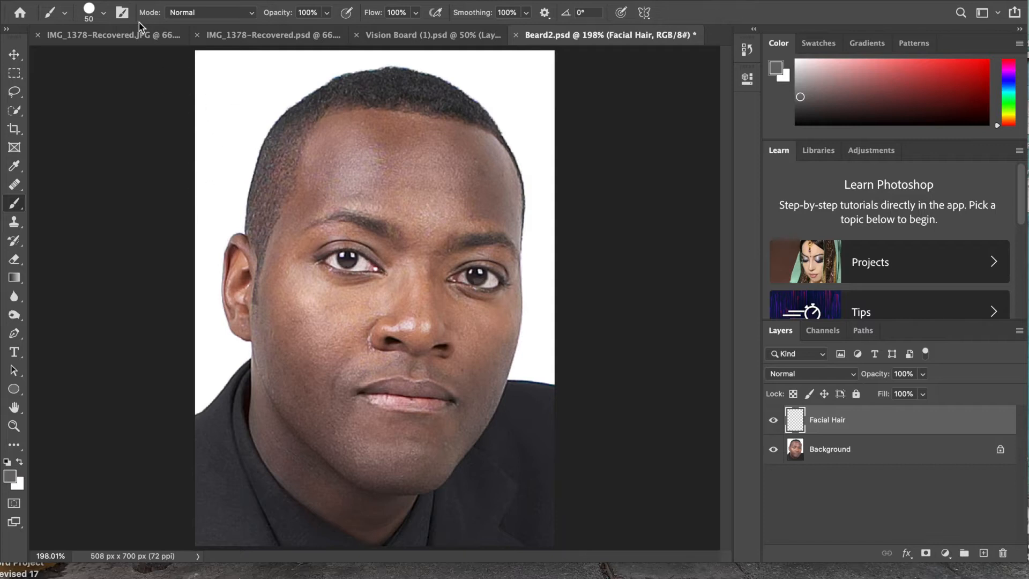
left_click(103, 13)
left_click_drag(88, 82, 81, 85)
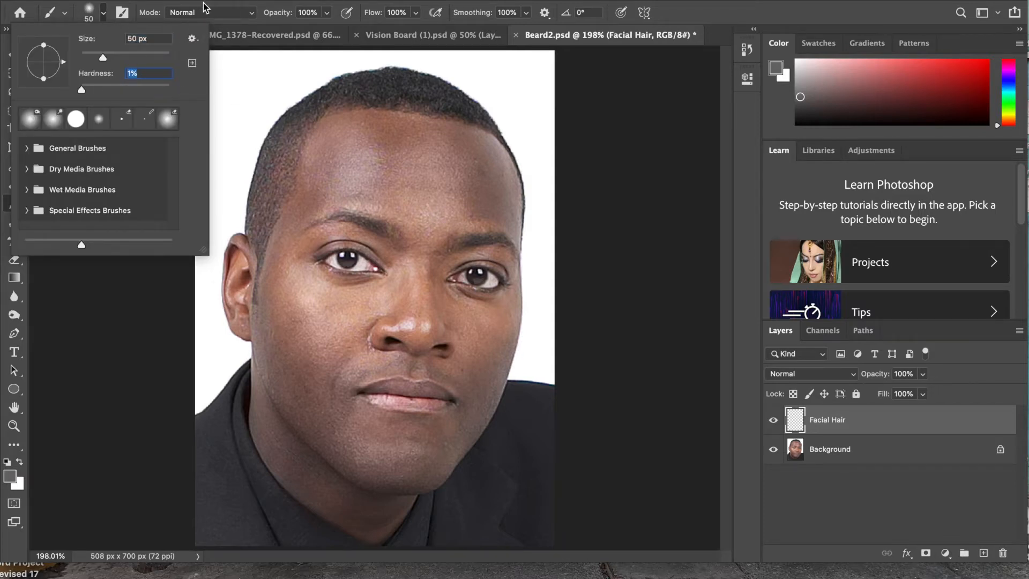
left_click(219, 36)
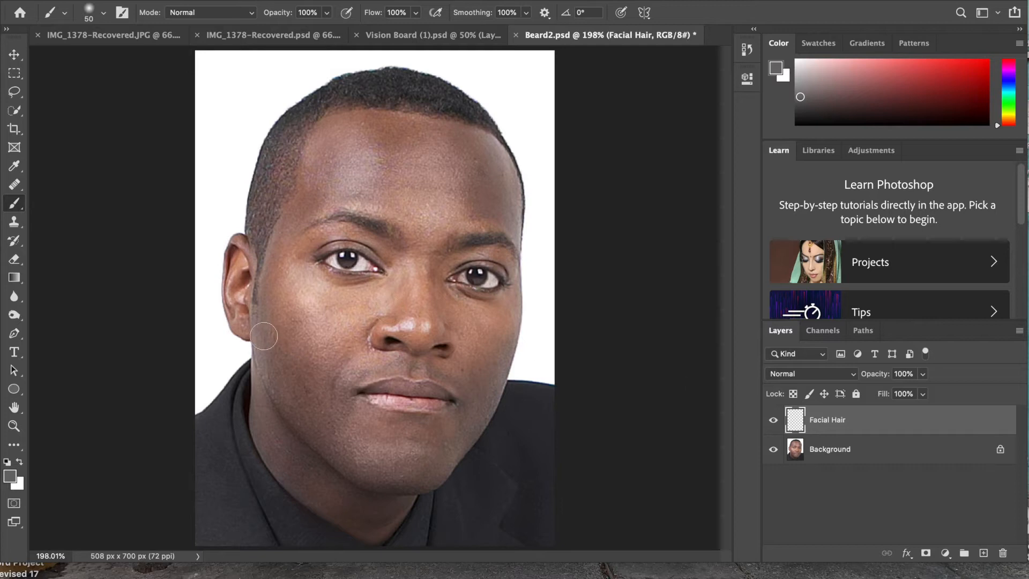
mouse_move(271, 289)
left_mouse_down()
mouse_move(296, 396)
mouse_move(268, 337)
mouse_move(270, 353)
mouse_move(299, 406)
mouse_move(274, 372)
mouse_move(293, 409)
mouse_move(326, 443)
mouse_move(311, 421)
mouse_move(381, 470)
mouse_move(409, 475)
mouse_move(426, 470)
mouse_move(364, 447)
mouse_move(366, 461)
mouse_move(400, 474)
mouse_move(433, 466)
mouse_move(474, 429)
mouse_move(527, 334)
mouse_move(530, 277)
mouse_move(473, 439)
mouse_move(435, 481)
mouse_move(380, 487)
mouse_move(281, 312)
mouse_move(335, 421)
mouse_move(390, 451)
mouse_move(445, 445)
mouse_move(369, 428)
mouse_move(301, 388)
mouse_move(414, 429)
mouse_move(455, 429)
mouse_move(413, 438)
mouse_move(273, 375)
mouse_move(295, 388)
mouse_move(317, 372)
mouse_move(390, 364)
mouse_move(472, 377)
left_mouse_up()
key("bracketleft")
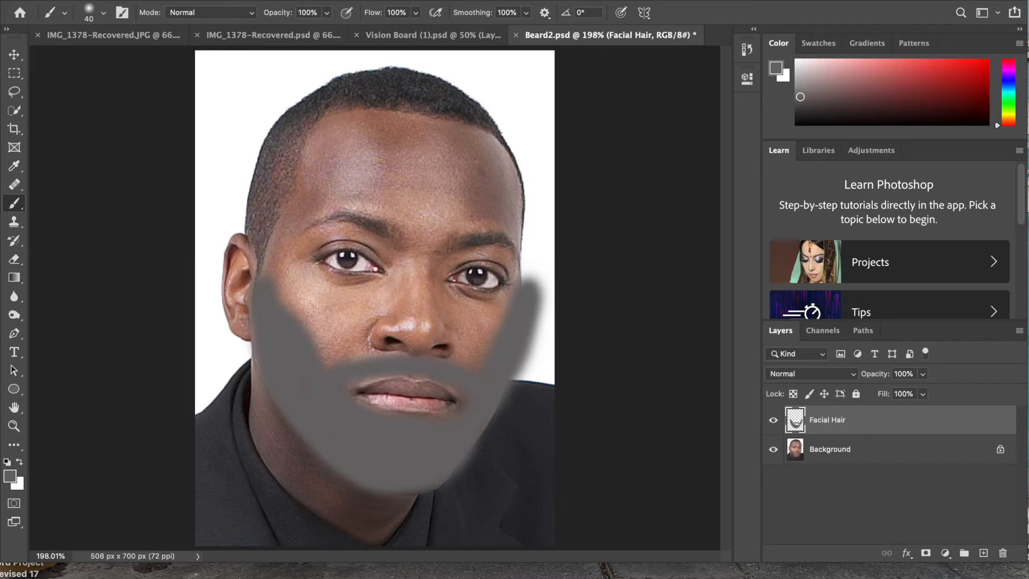
mouse_move(255, 246)
left_mouse_down()
mouse_move(255, 229)
mouse_move(270, 336)
left_mouse_up()
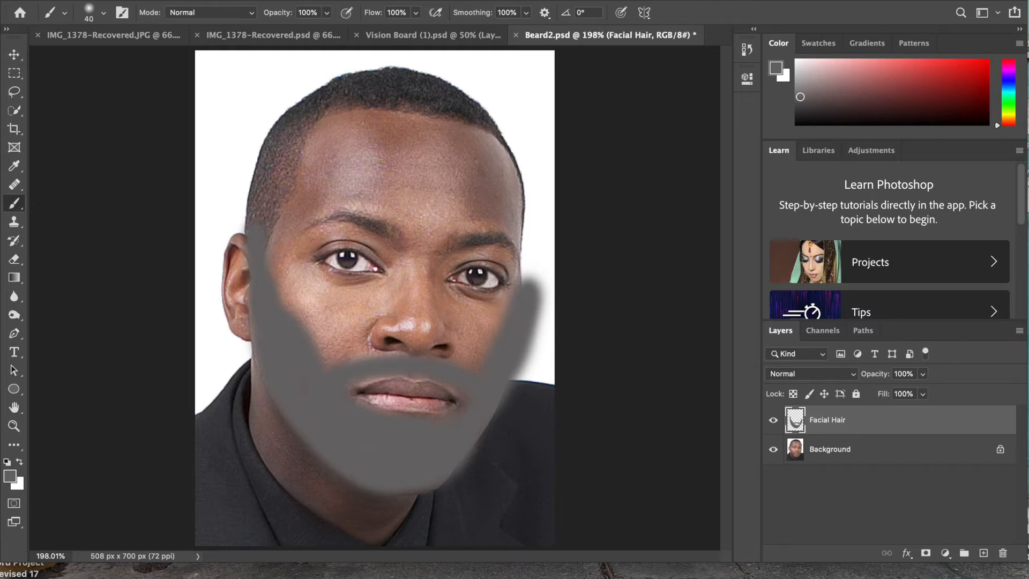
Apply Add Noise to the painted beard at 12.5% with Gaussian distribution and Monochromatic enabled.
left_click(329, 0)
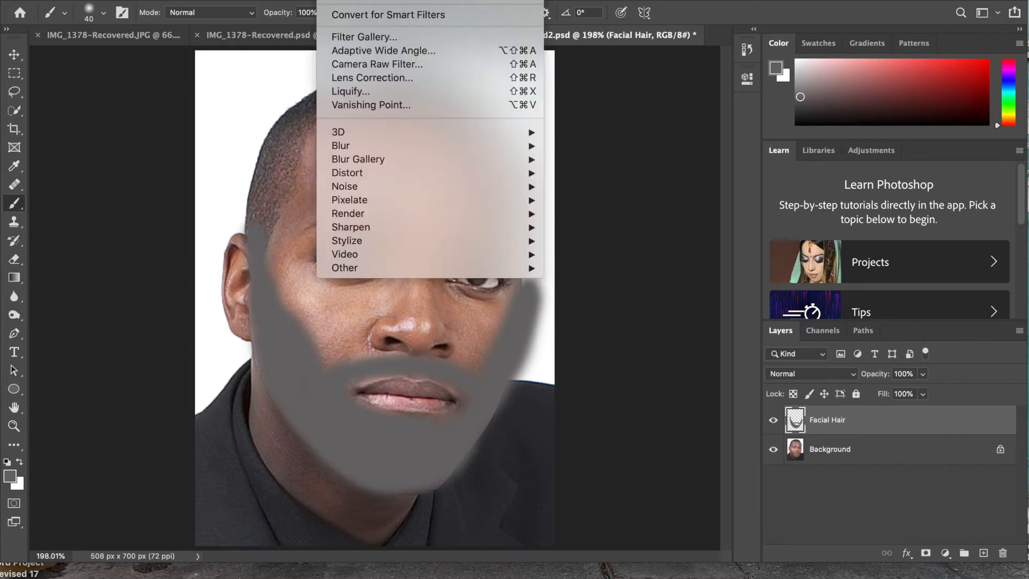
mouse_move(353, 192)
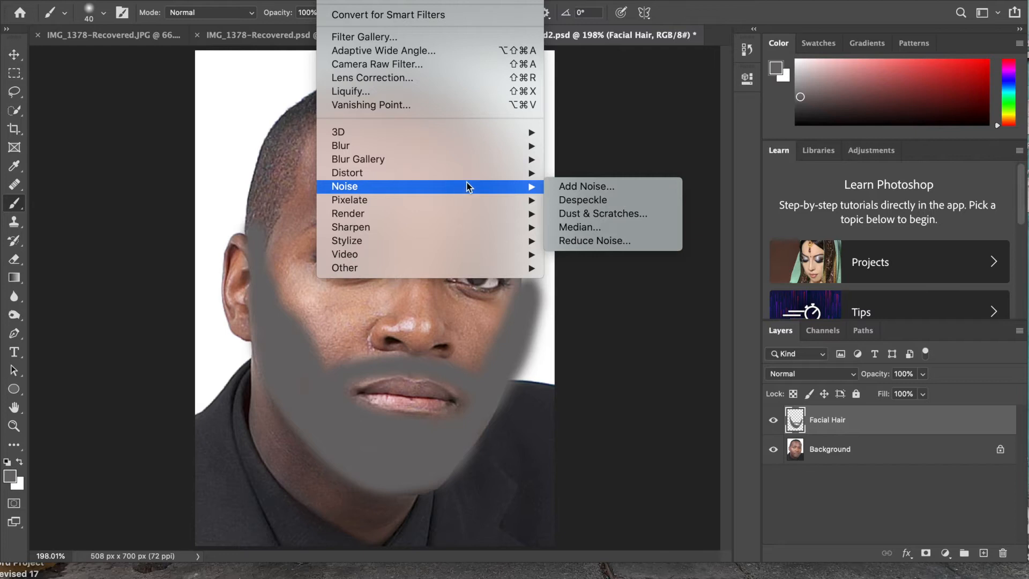
left_click(569, 187)
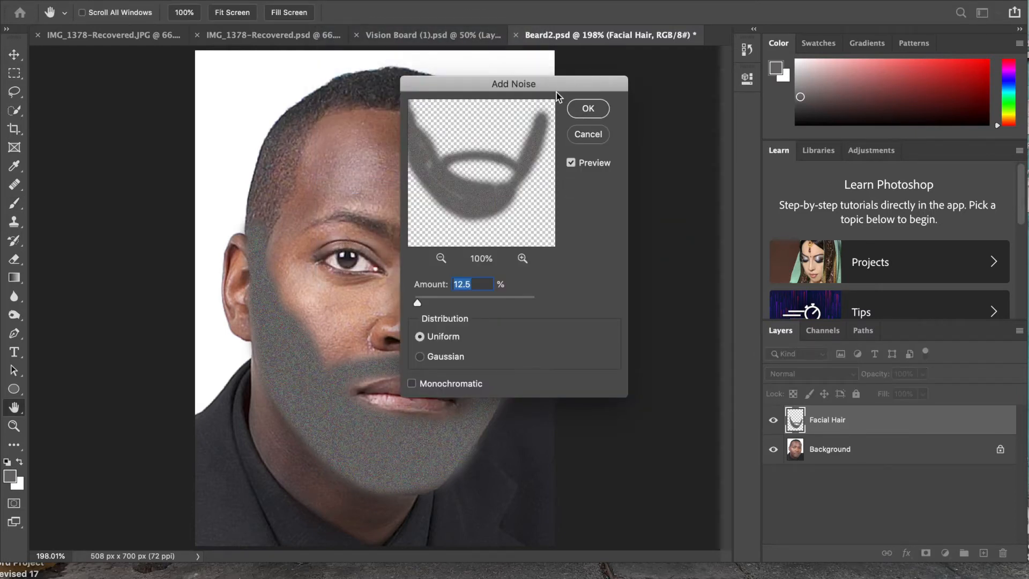
left_click_drag(555, 84, 709, 15)
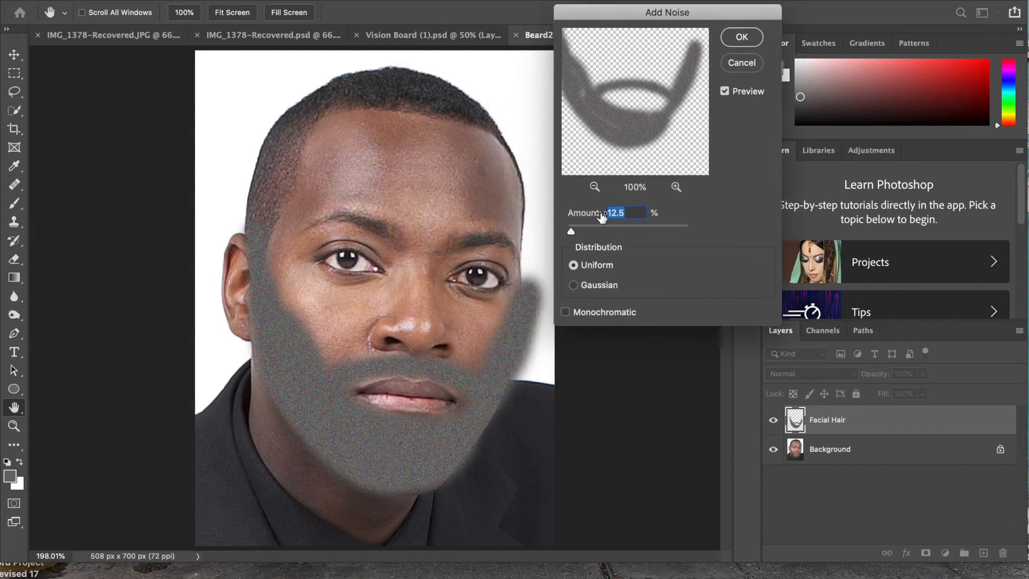
left_click(576, 287)
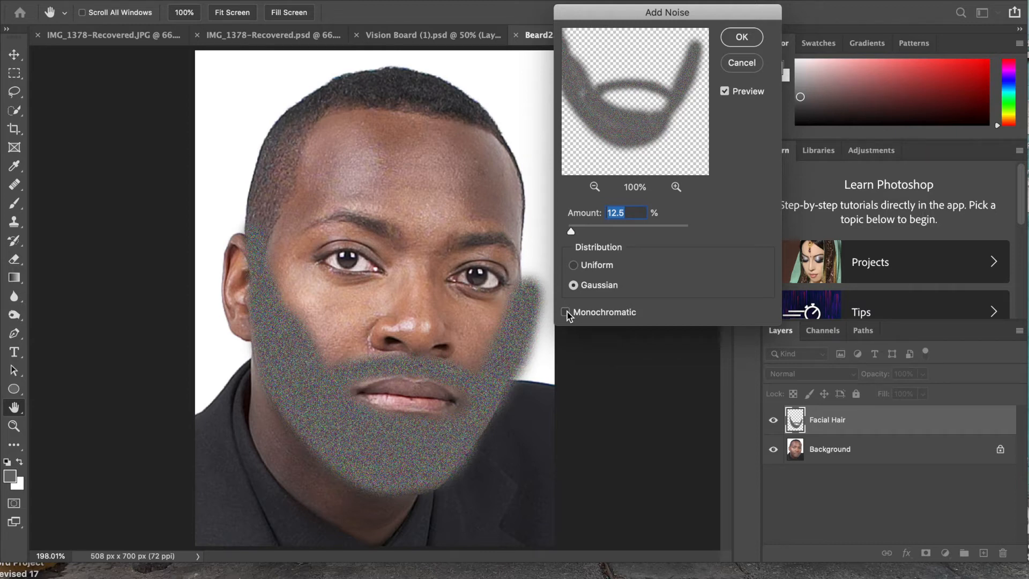
left_click(566, 312)
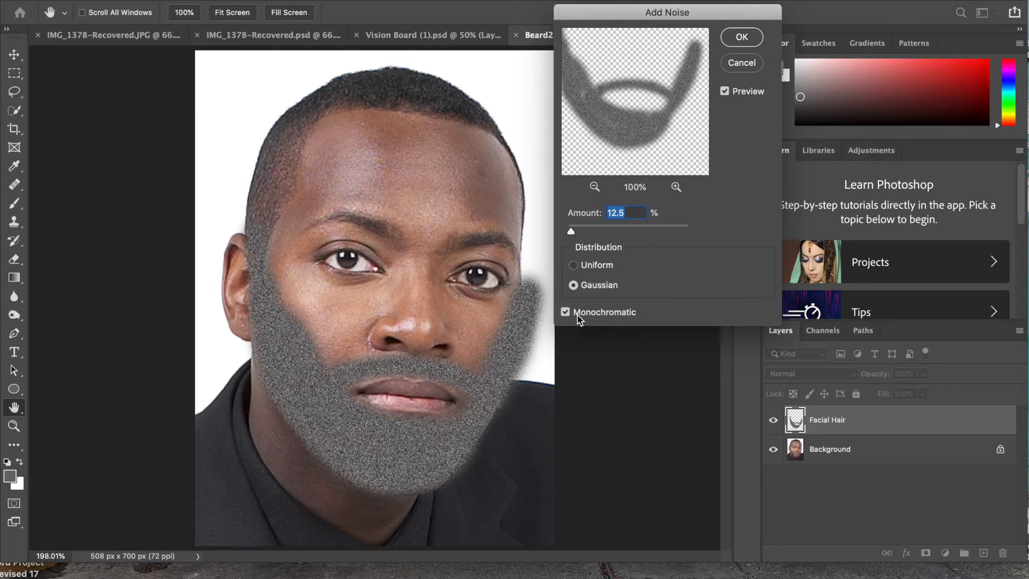
left_click(741, 38)
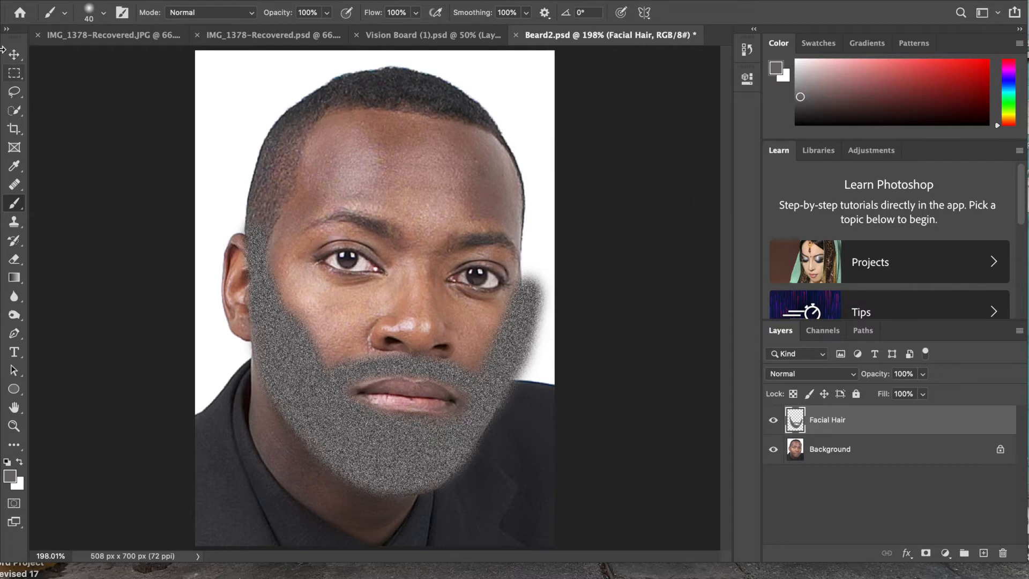
Make an elliptical marquee selection around the face that encloses the beard from the forehead to below the chin.
left_click(14, 75)
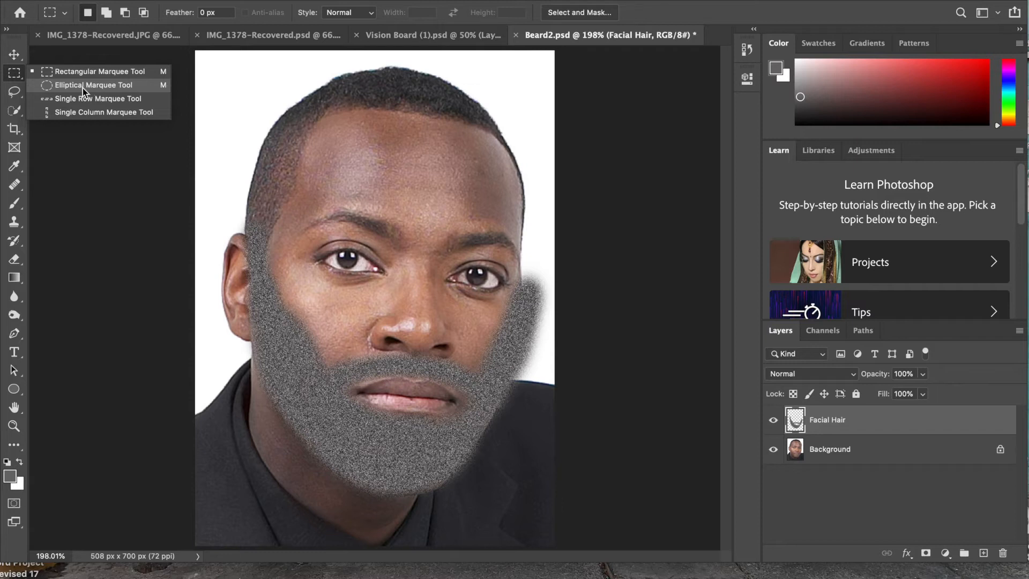
left_click(17, 74)
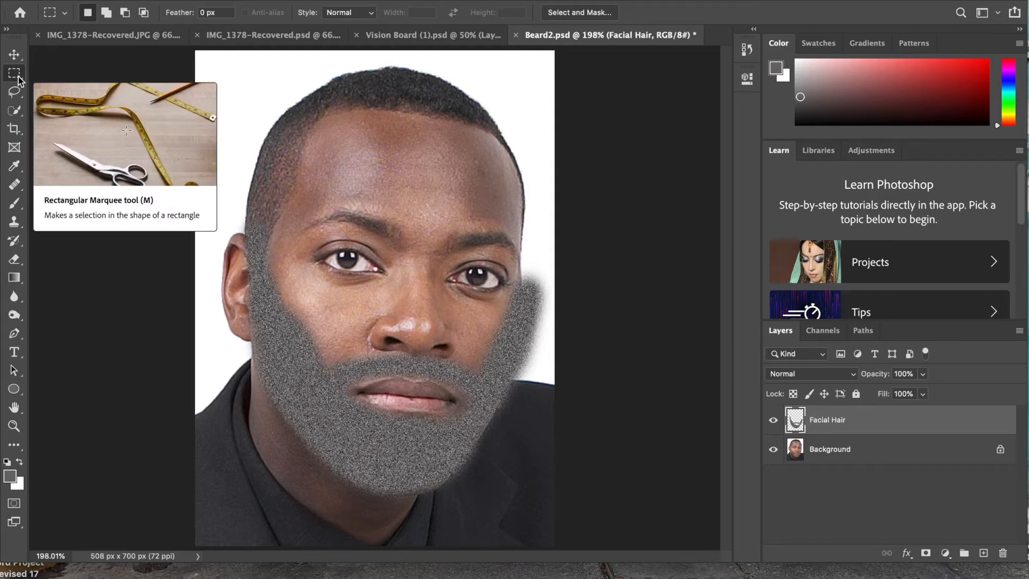
right_click(22, 67)
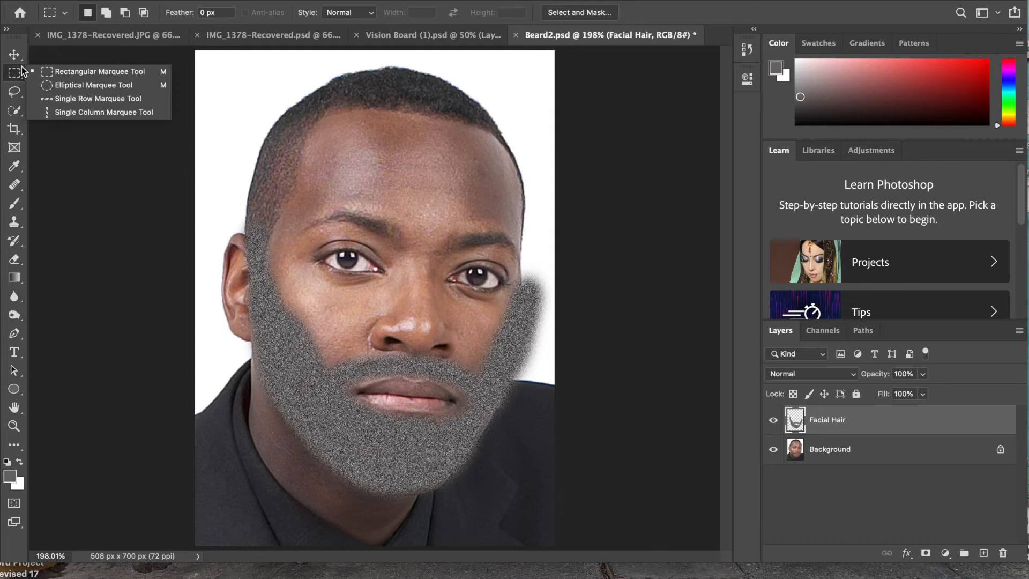
left_click(53, 88)
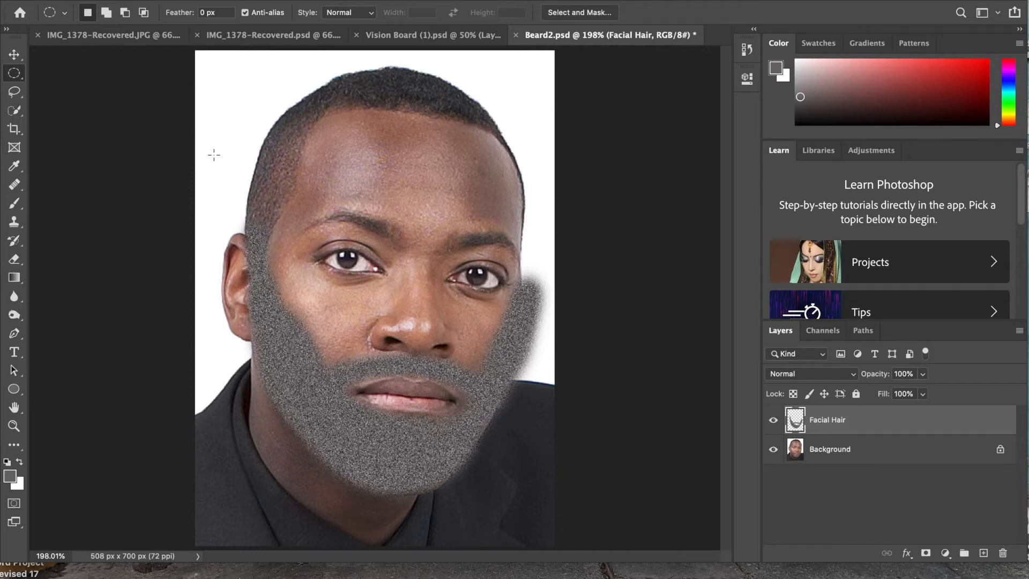
left_click_drag(178, 122, 589, 525)
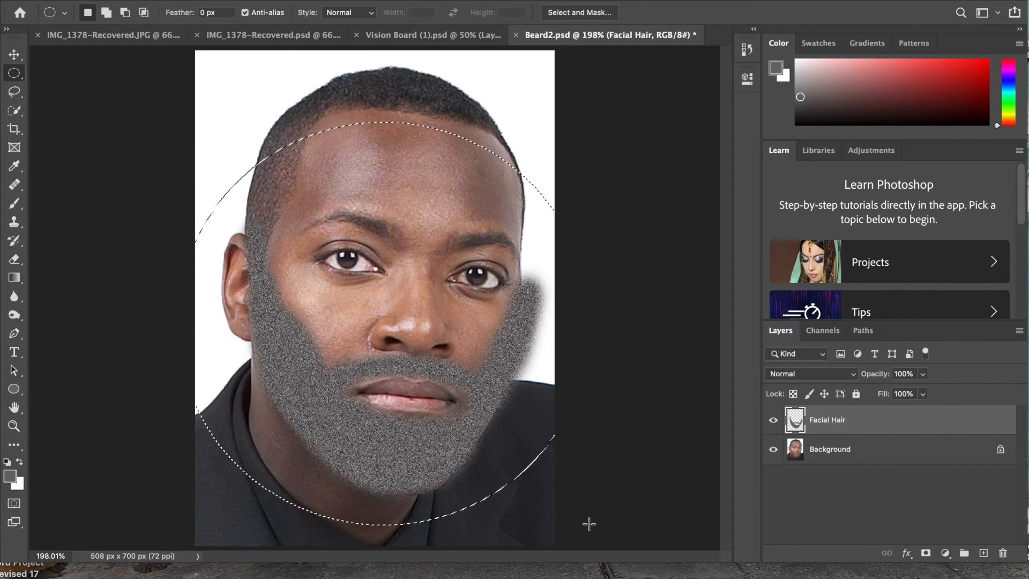
left_click(589, 525)
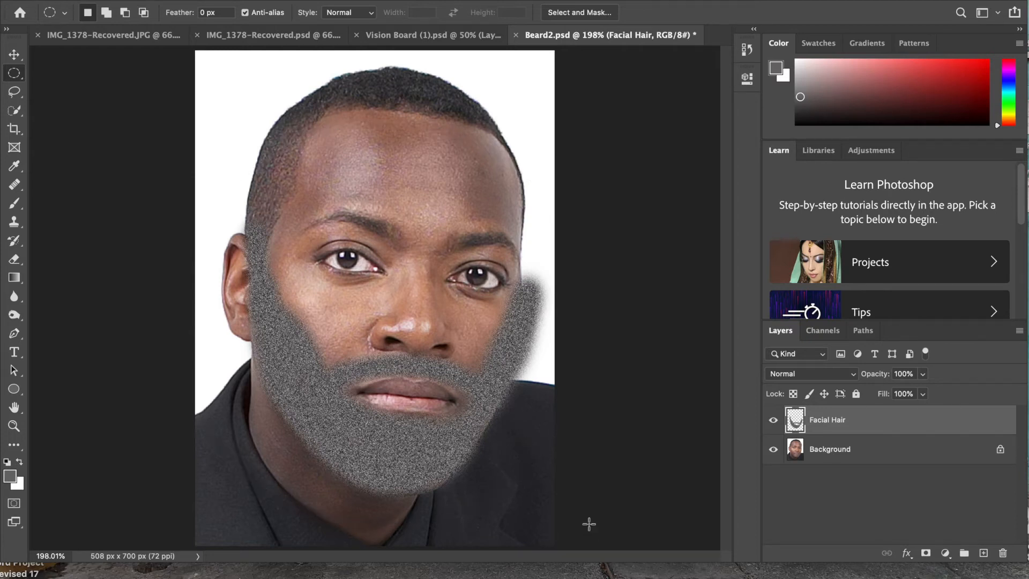
left_click_drag(215, 142, 571, 521)
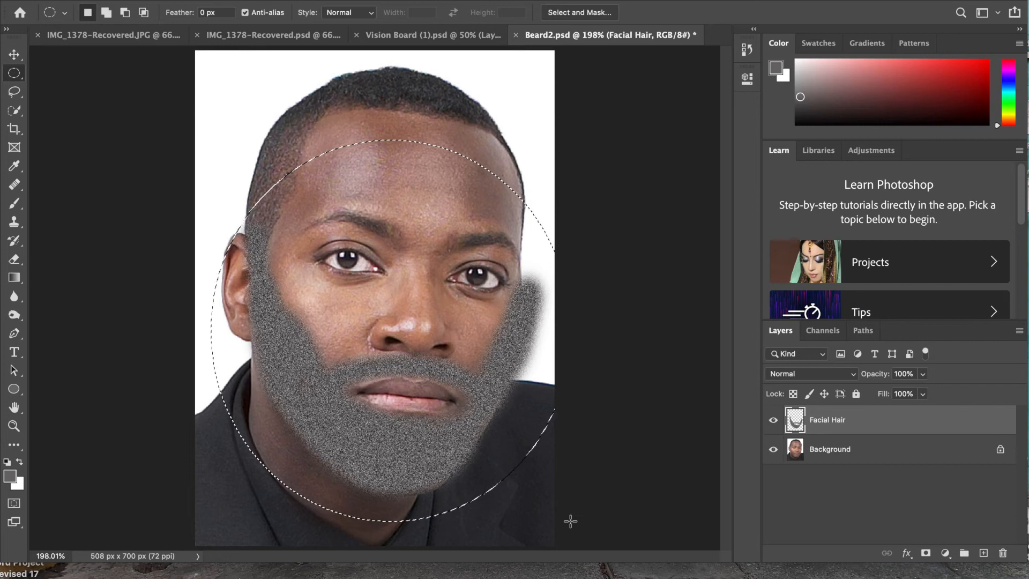
Apply a Radial Blur to the selected beard with amount 5, Zoom method and Good quality.
left_click(374, 0)
mouse_move(374, 146)
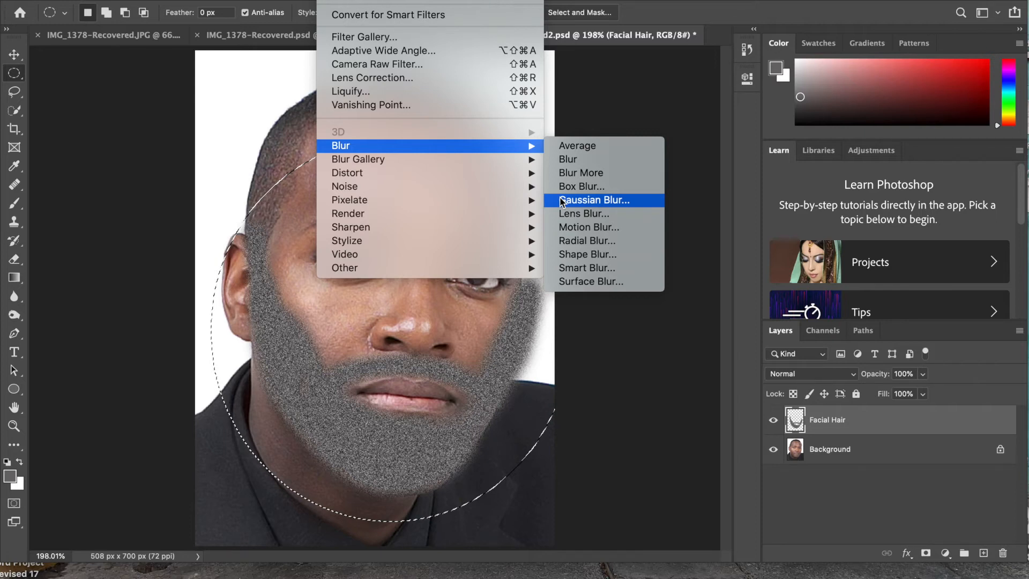
left_click(623, 239)
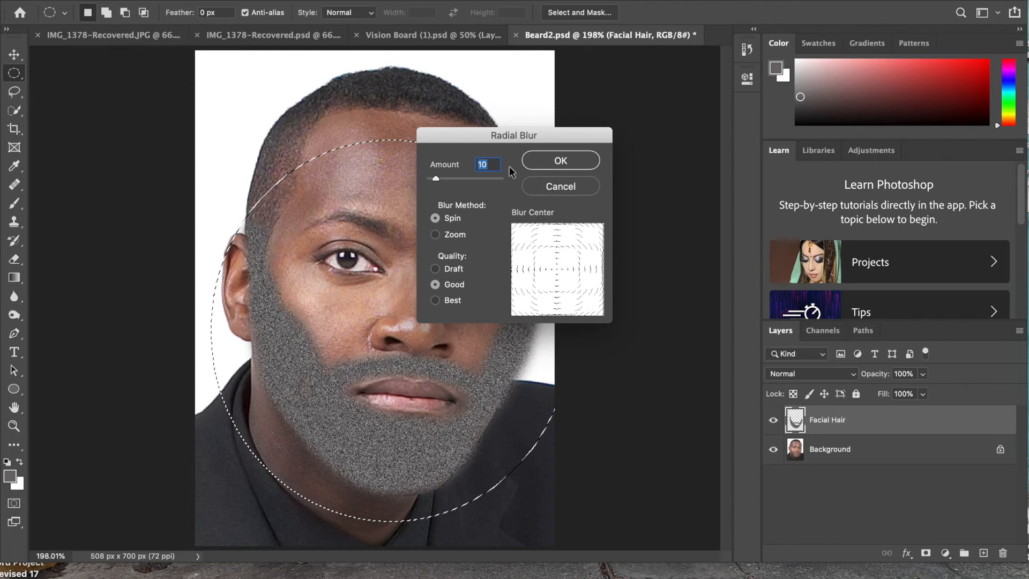
type("5")
left_click(436, 235)
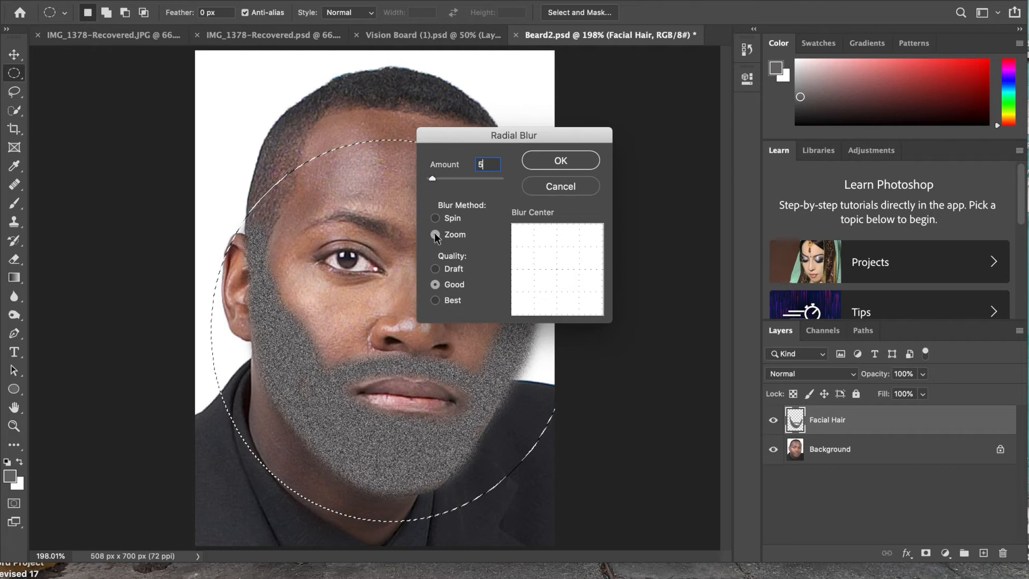
left_click(436, 220)
left_click(435, 235)
left_click(560, 160)
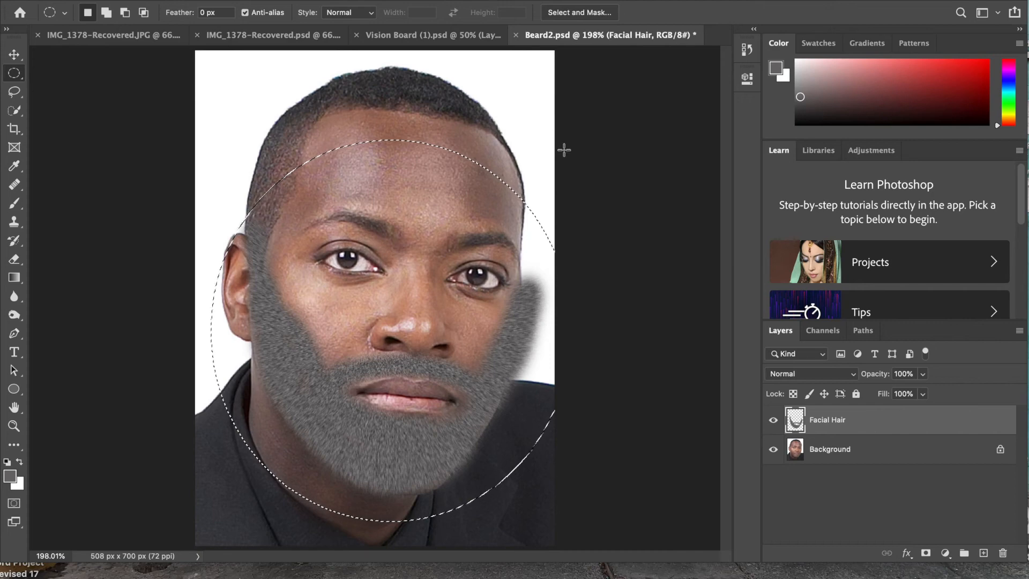
Deselect the elliptical area and set the Facial Hair layer's blend mode to Hard Light.
left_click(292, 0)
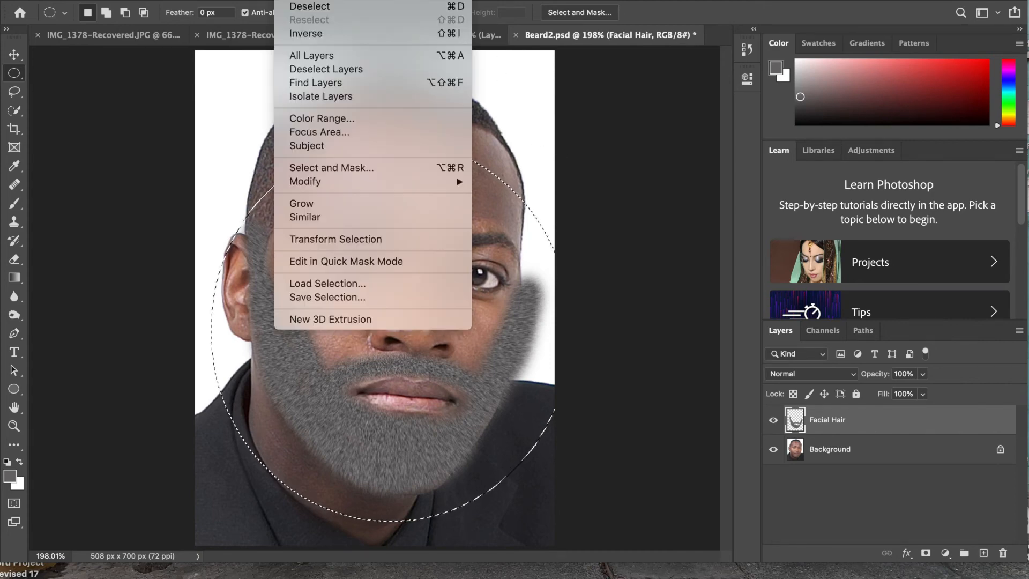
left_click(303, 6)
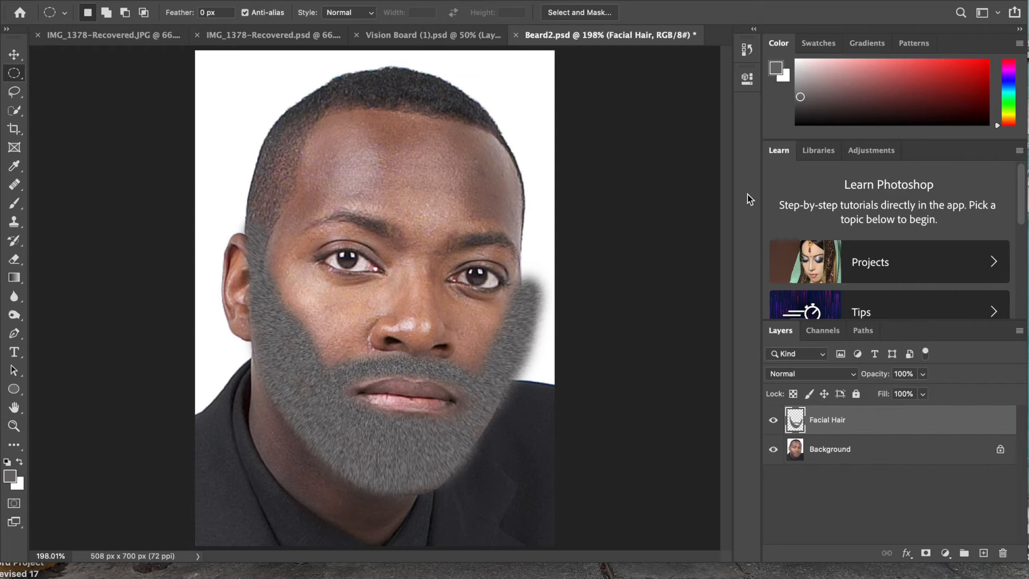
left_click(818, 374)
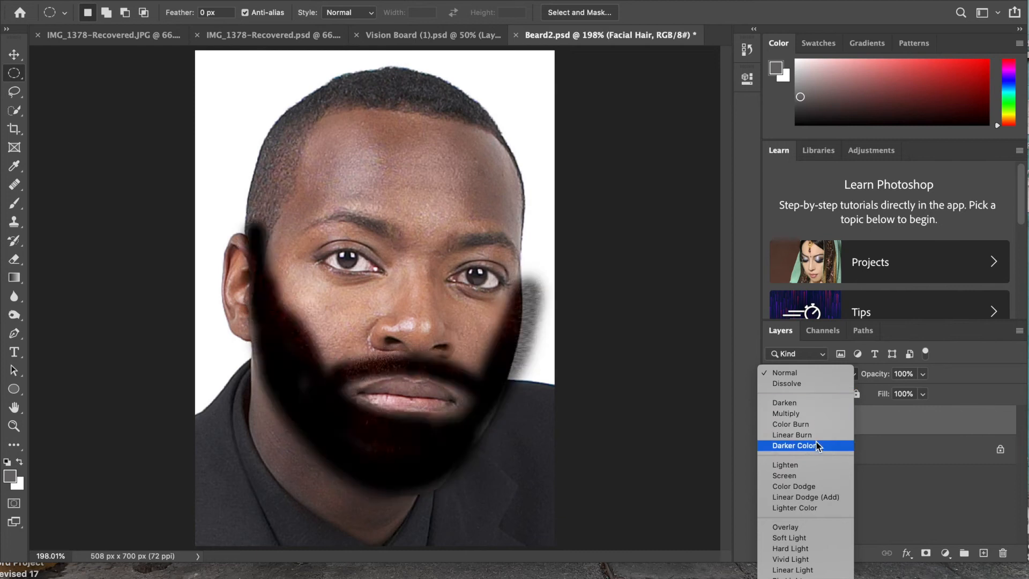
left_click(811, 549)
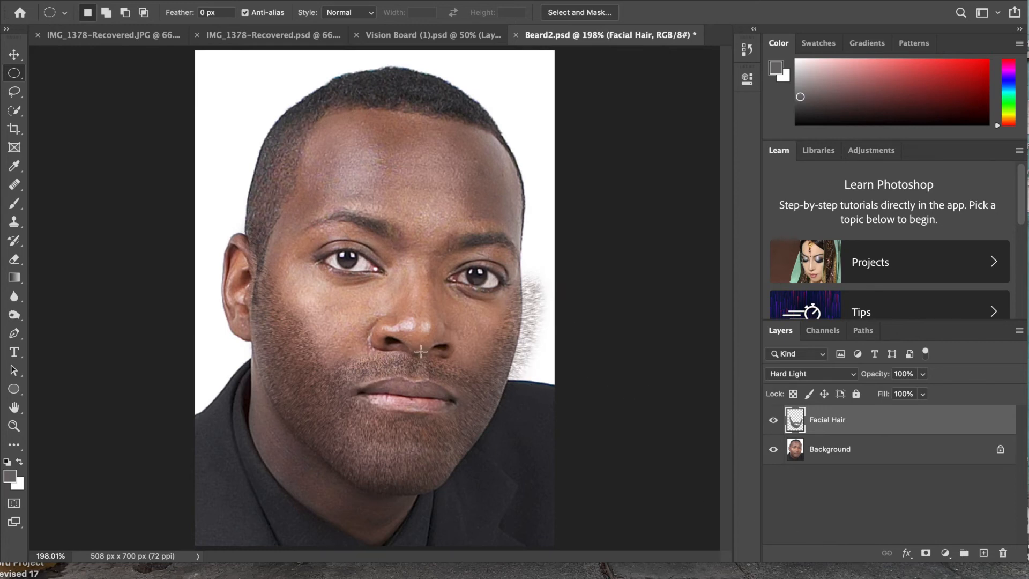
Erase the stray beard hair beyond the cheek on the white background using a soft 40 px Eraser on the Facial Hair layer.
left_click(15, 257)
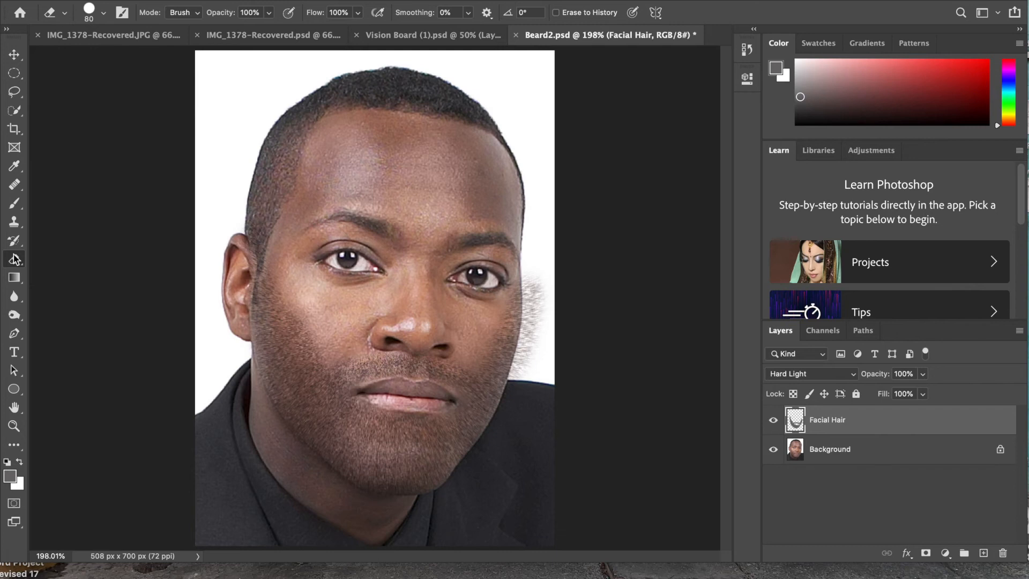
left_click(14, 258)
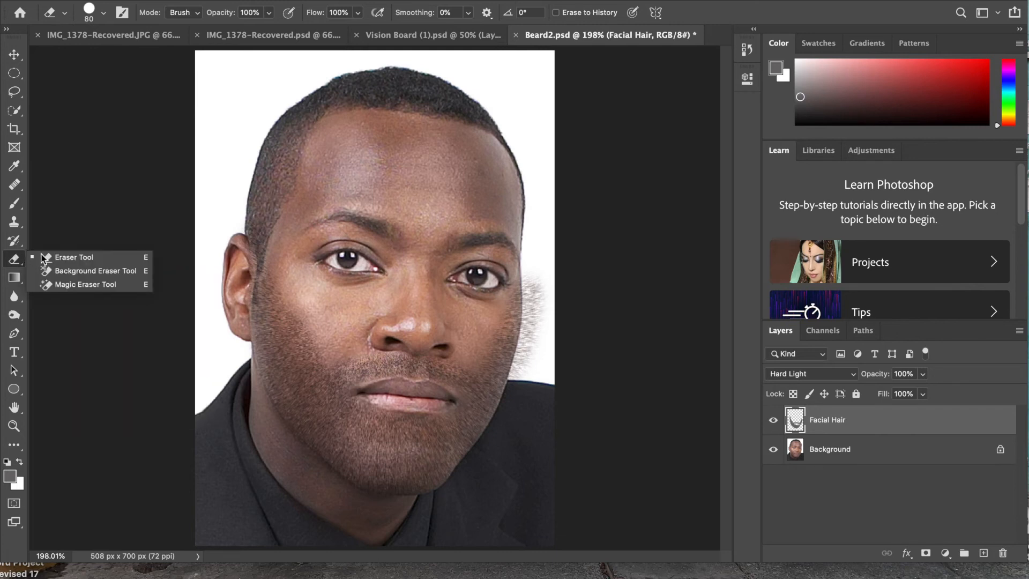
left_click(43, 257)
left_click(105, 13)
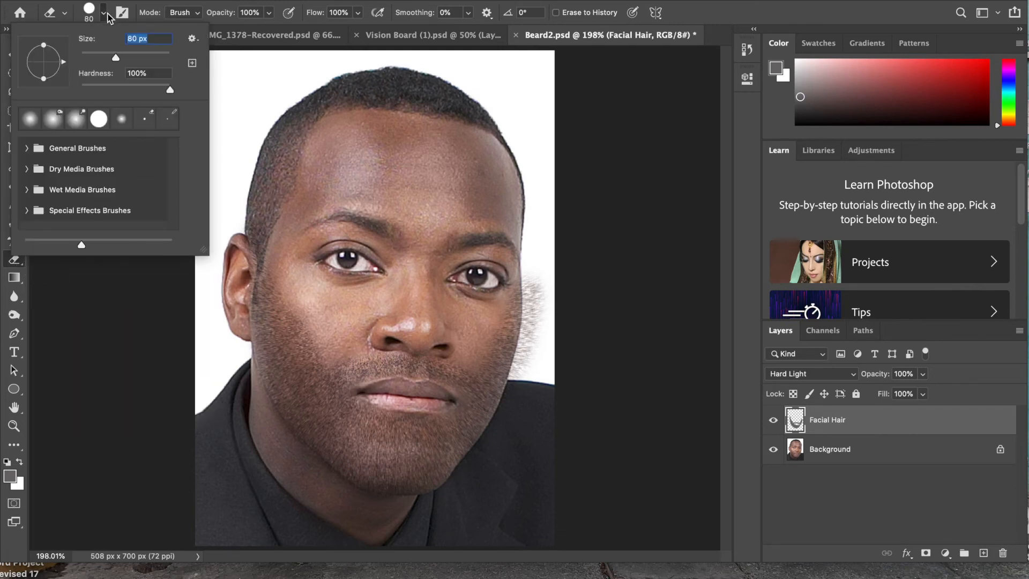
left_click_drag(169, 90, 60, 91)
left_click(300, 24)
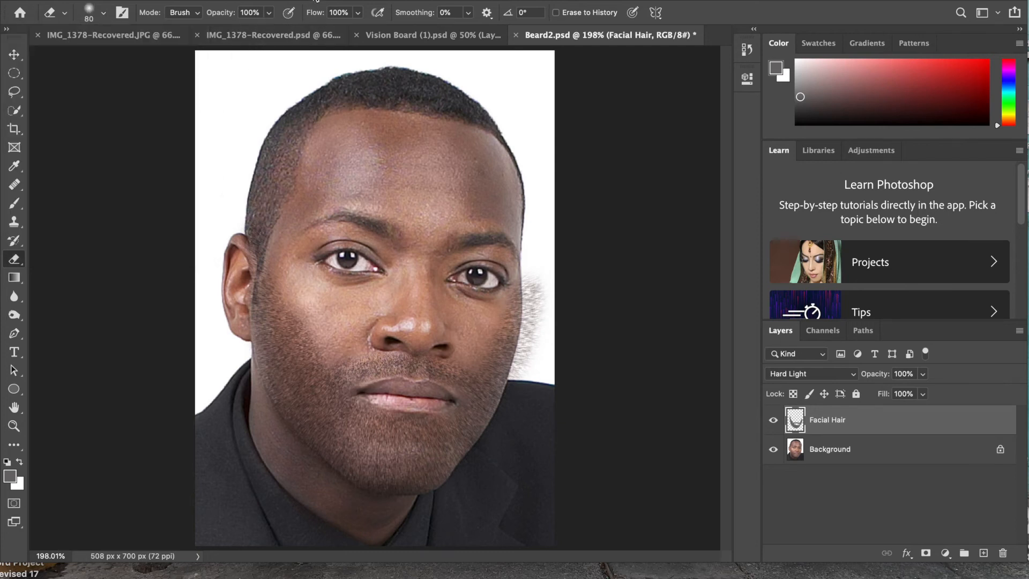
key("bracketleft")
key("bracketleft")
key("bracketleft")
key("bracketleft")
mouse_move(534, 278)
left_mouse_down()
mouse_move(521, 392)
mouse_move(522, 285)
mouse_move(476, 357)
mouse_move(503, 331)
left_mouse_up()
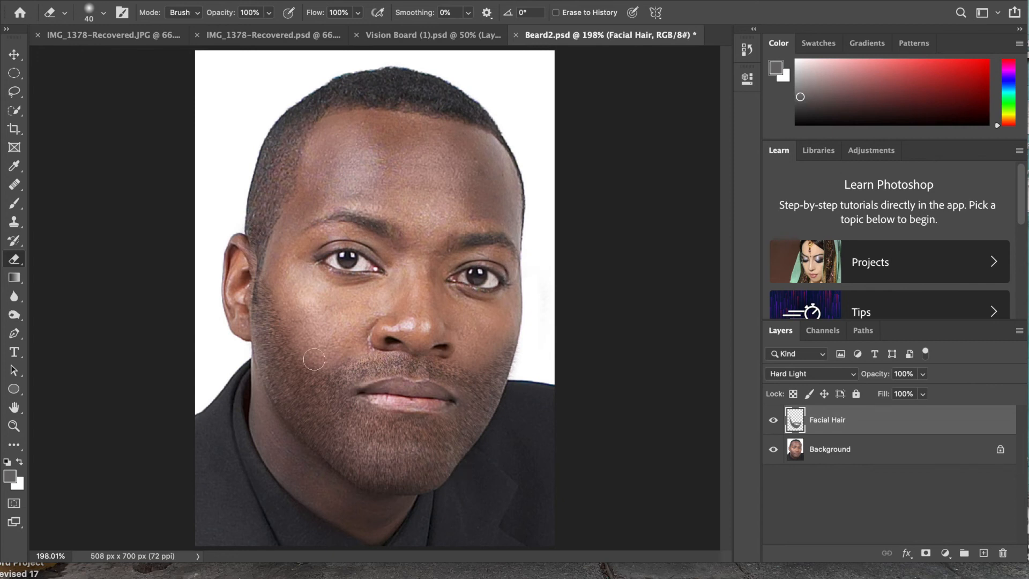
Darken the beard from sideburn to sideburn with the Burn tool, using an 80 px brush on Midtones at 26% exposure.
left_click(21, 314)
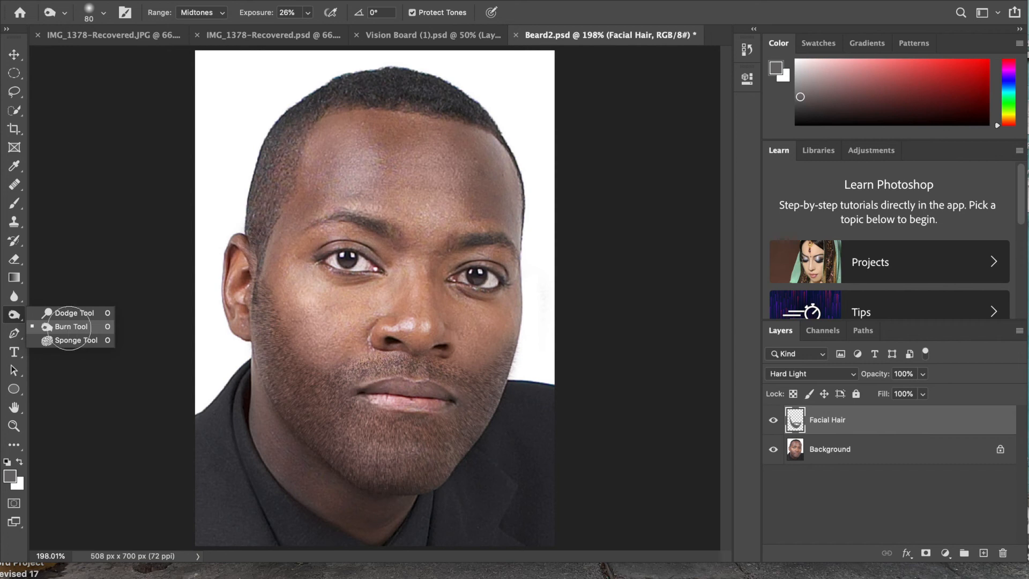
left_click(69, 327)
mouse_move(268, 326)
left_mouse_down()
mouse_move(283, 391)
mouse_move(261, 350)
mouse_move(304, 395)
mouse_move(384, 371)
mouse_move(455, 389)
mouse_move(519, 346)
mouse_move(453, 450)
mouse_move(410, 480)
mouse_move(355, 446)
mouse_move(354, 431)
mouse_move(467, 407)
mouse_move(499, 370)
mouse_move(345, 381)
mouse_move(311, 399)
mouse_move(249, 282)
mouse_move(289, 408)
mouse_move(344, 459)
mouse_move(414, 472)
mouse_move(460, 441)
mouse_move(519, 355)
left_mouse_up()
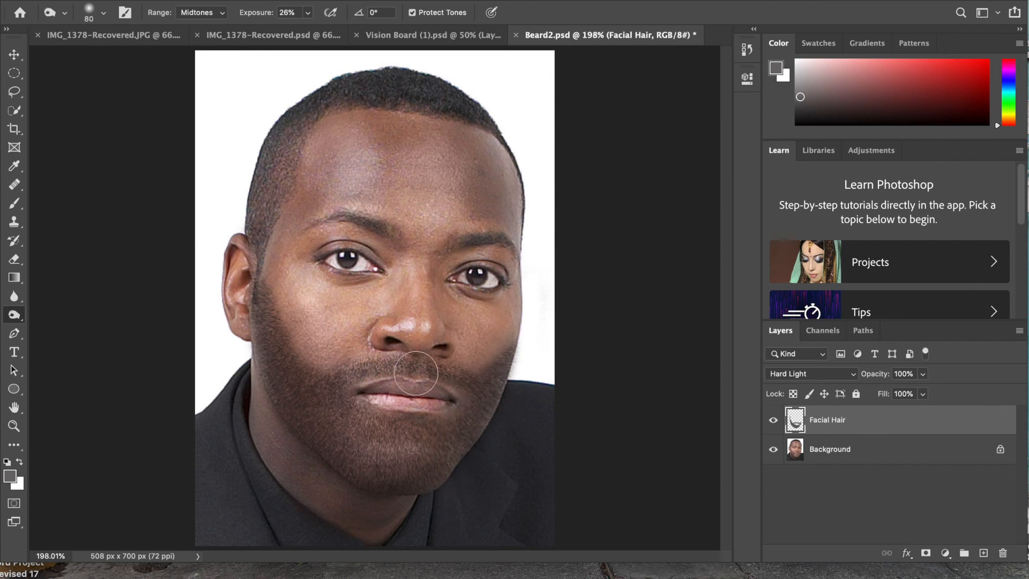
Lighten the beard and mustache area with the Dodge tool, using a 65 px brush on Midtones at 50% exposure.
right_click(21, 315)
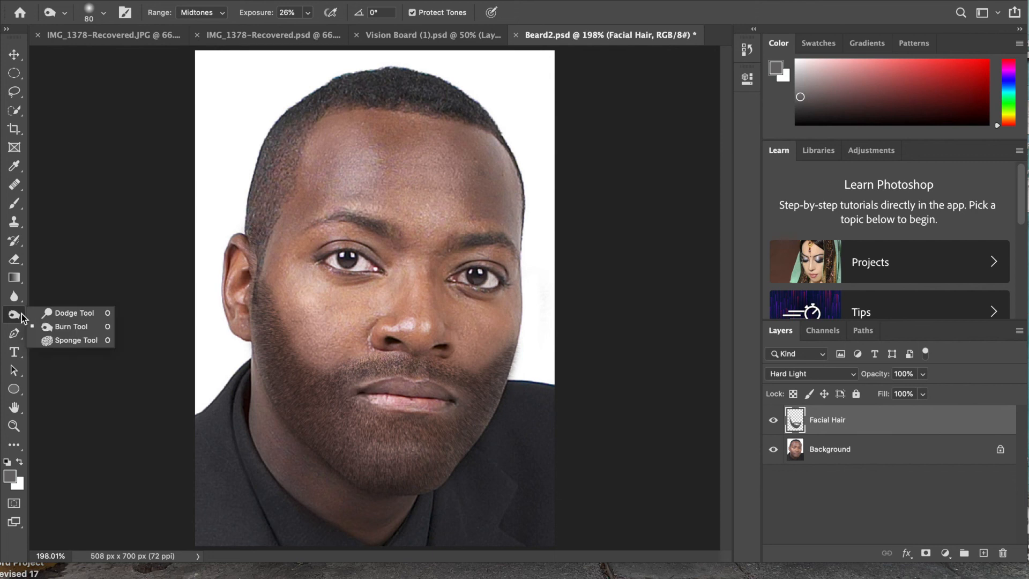
left_click(50, 314)
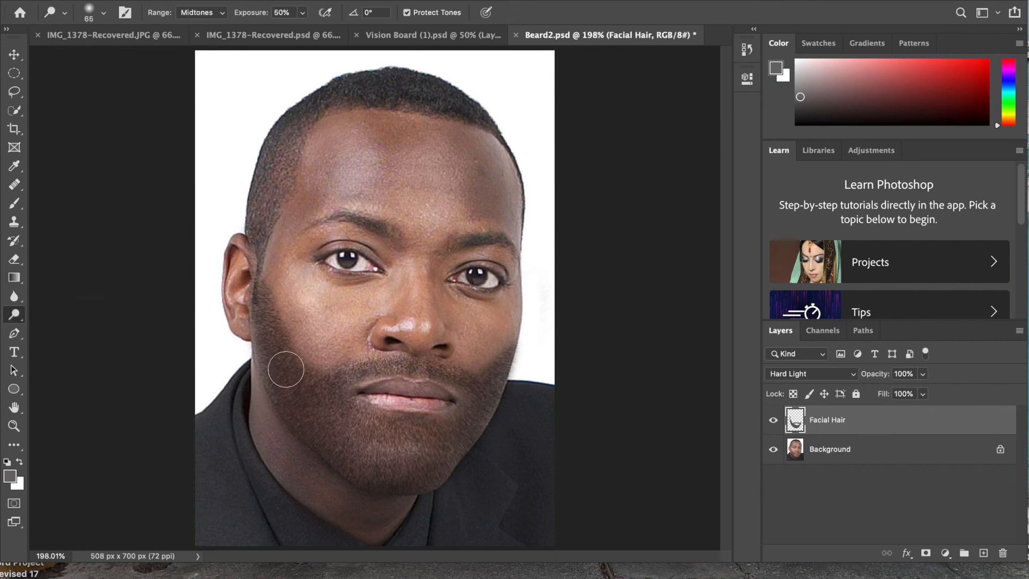
mouse_move(341, 372)
left_mouse_down()
mouse_move(299, 377)
mouse_move(270, 301)
mouse_move(277, 327)
mouse_move(256, 294)
mouse_move(278, 369)
mouse_move(250, 307)
mouse_move(309, 414)
mouse_move(385, 463)
mouse_move(432, 447)
mouse_move(467, 402)
mouse_move(455, 432)
mouse_move(503, 370)
mouse_move(465, 407)
mouse_move(485, 387)
mouse_move(463, 433)
mouse_move(442, 444)
mouse_move(348, 460)
mouse_move(299, 415)
mouse_move(316, 393)
mouse_move(390, 486)
mouse_move(450, 466)
mouse_move(401, 494)
mouse_move(437, 472)
mouse_move(377, 482)
mouse_move(434, 479)
left_mouse_up()
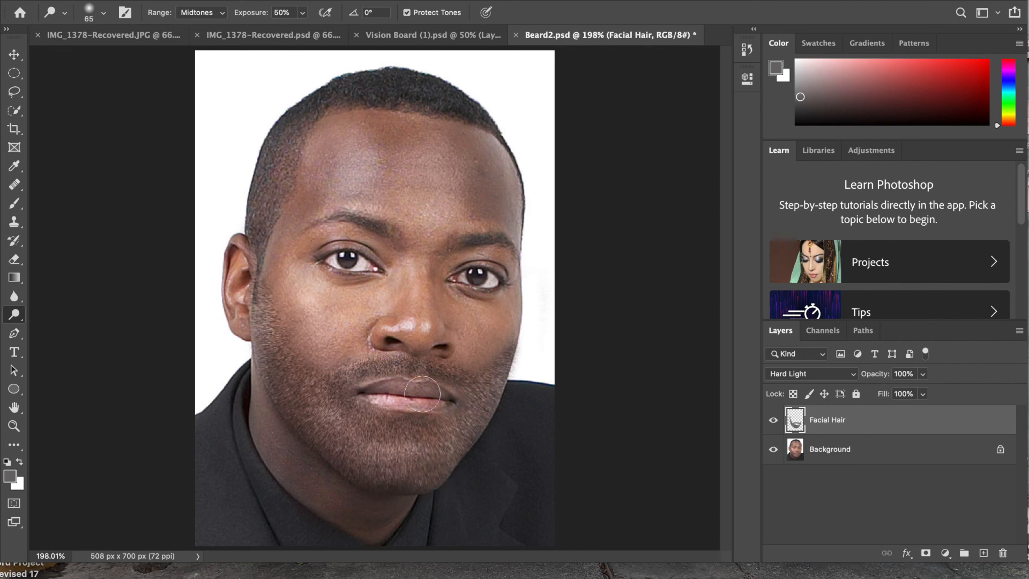
mouse_move(415, 371)
left_mouse_down()
mouse_move(464, 384)
mouse_move(352, 386)
left_mouse_up()
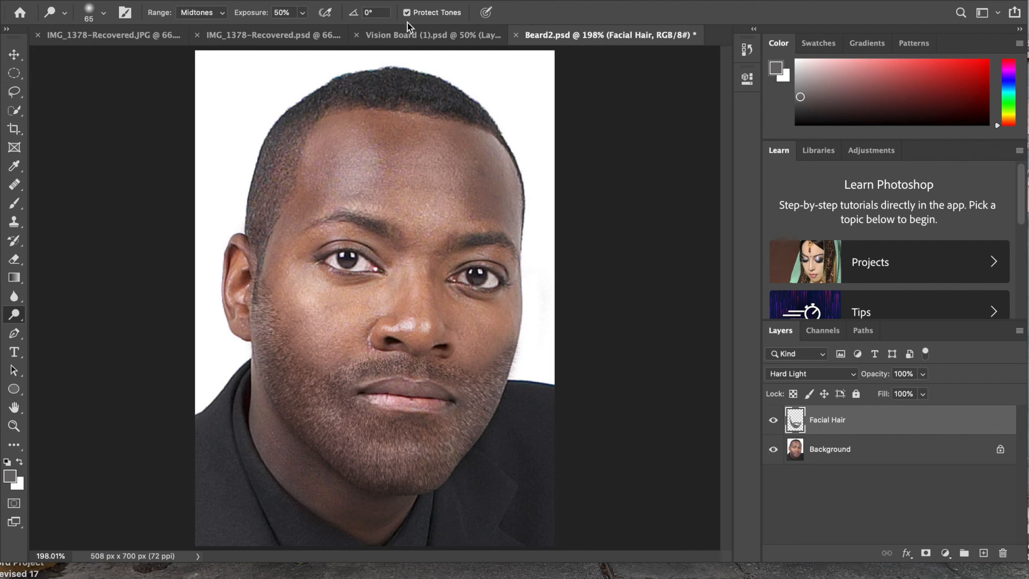
Flatten the Facial Hair and Background layers into a single image.
left_click(215, 0)
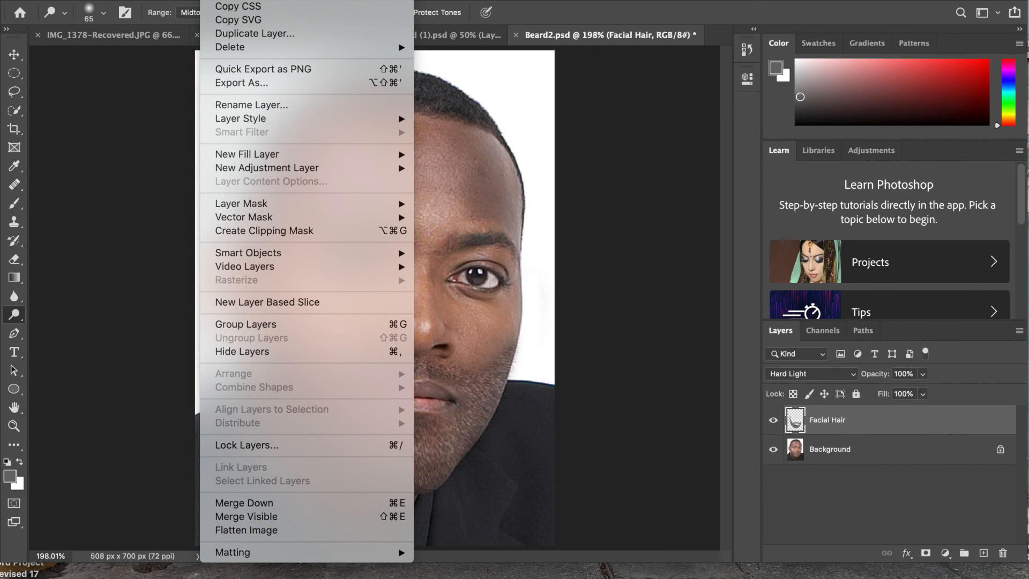
left_click(247, 530)
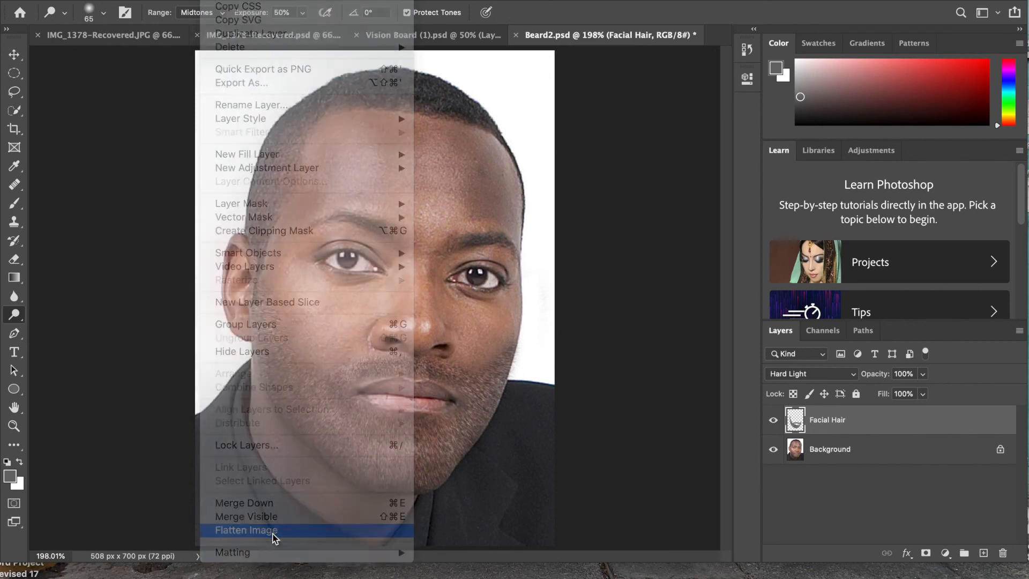
Open the file commands for the flattened Beard2.psd portrait.
left_click(110, 0)
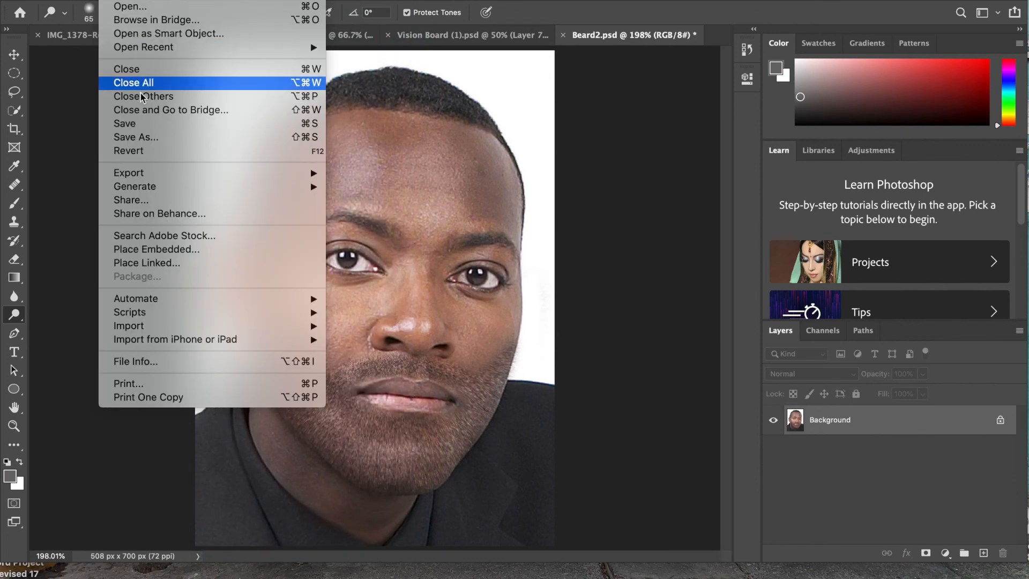